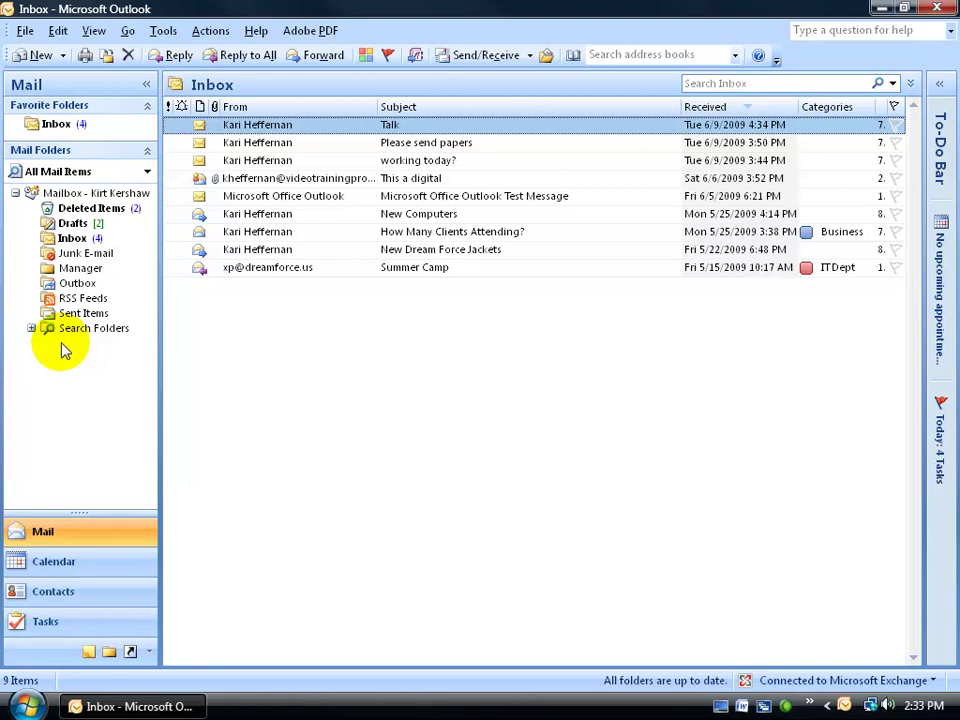
Expand Search Folders in the navigation pane to list Categorized Mail and Large Mail.
left_click(31, 328)
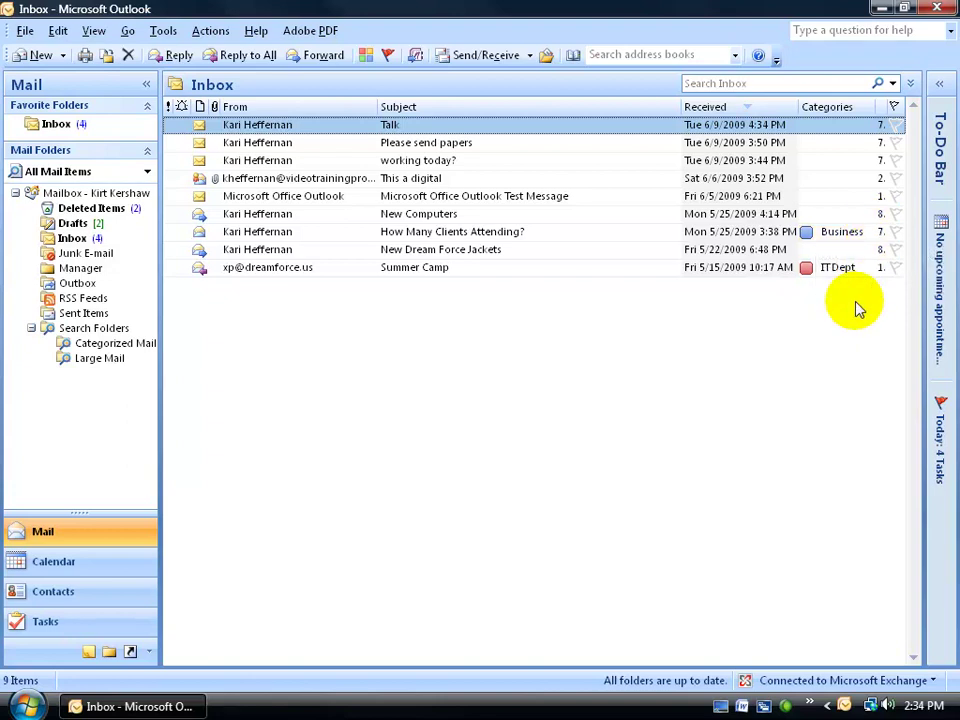
left_click(140, 348)
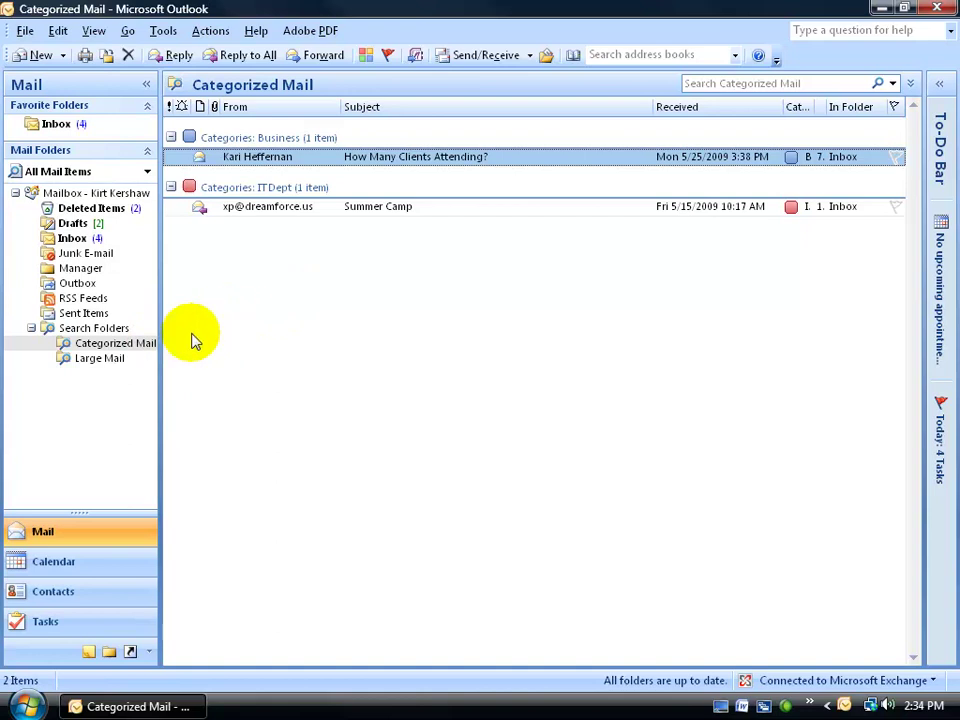
double_click(240, 160)
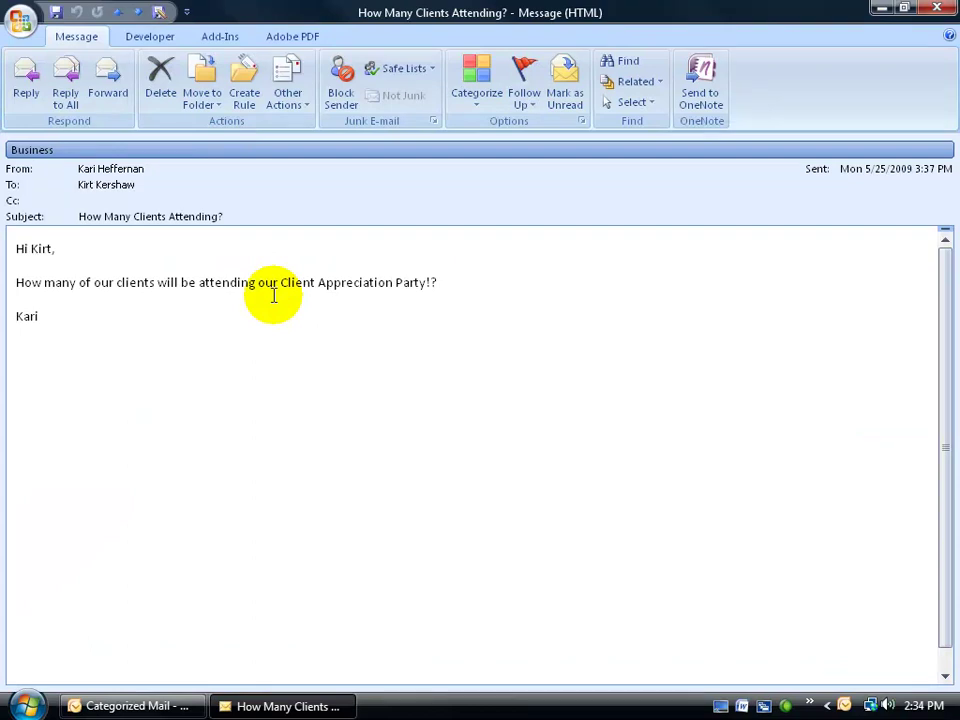
left_click(938, 9)
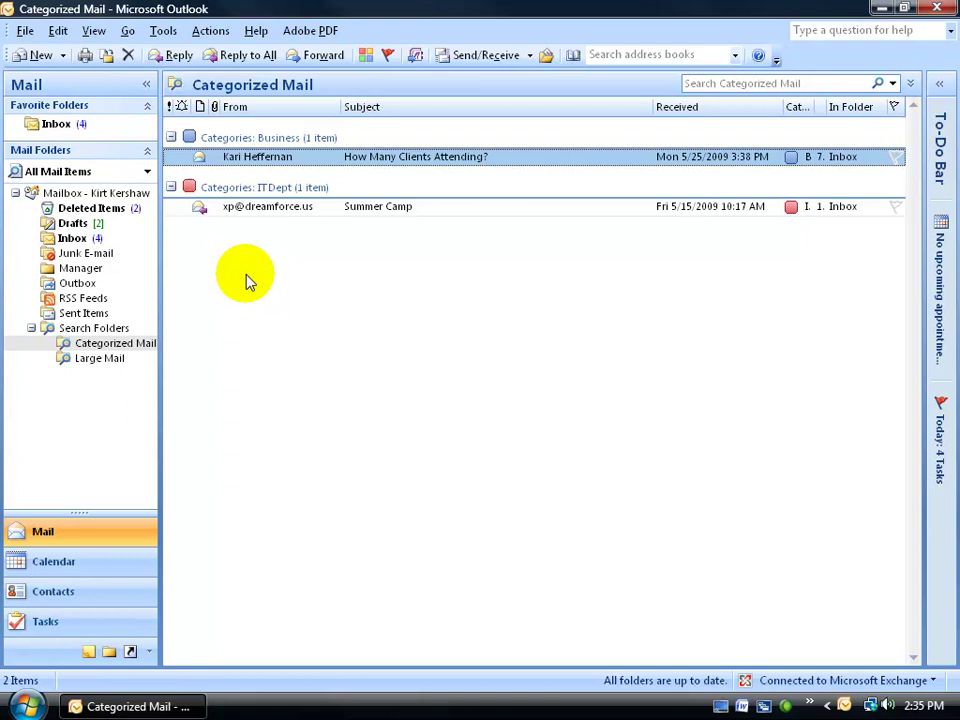
Start a new search folder based on Mail from specific people.
left_click(23, 30)
mouse_move(36, 55)
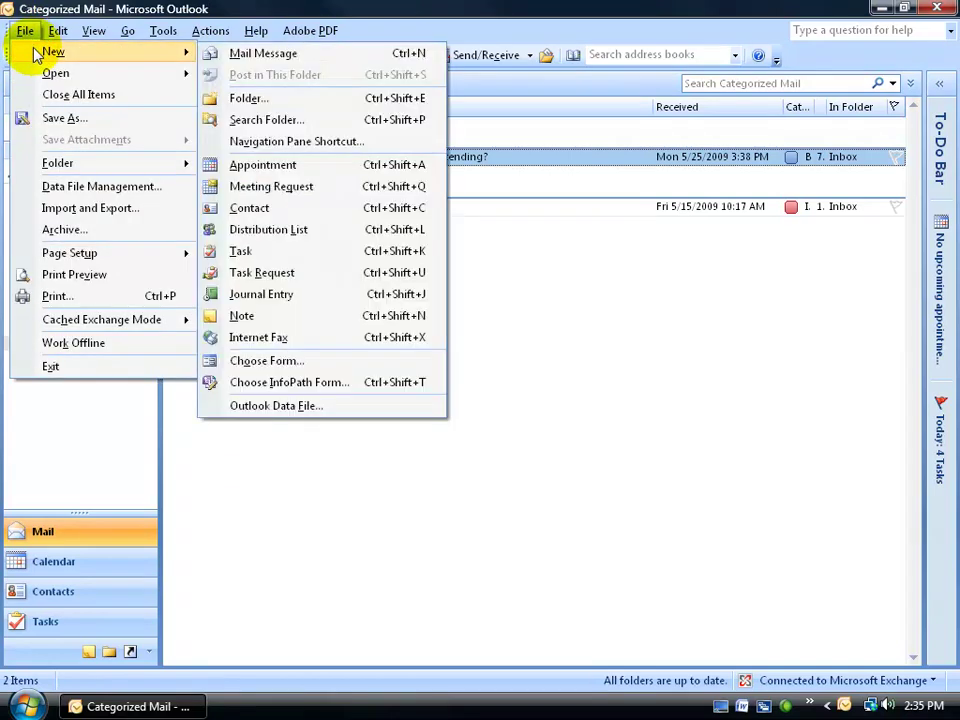
left_click(278, 121)
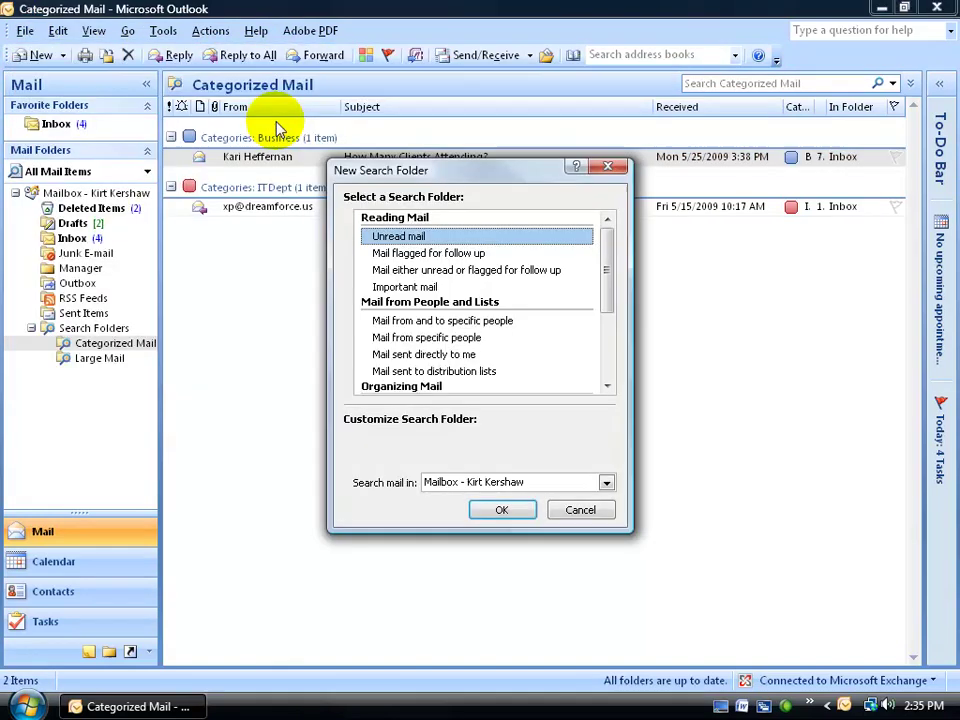
left_click(525, 341)
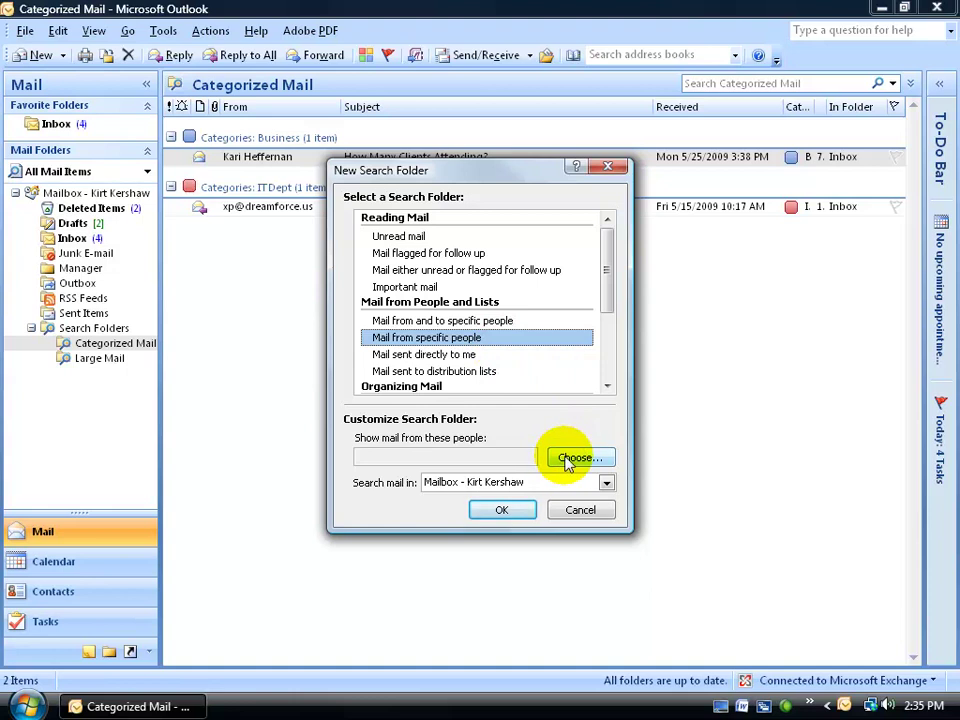
left_click(590, 459)
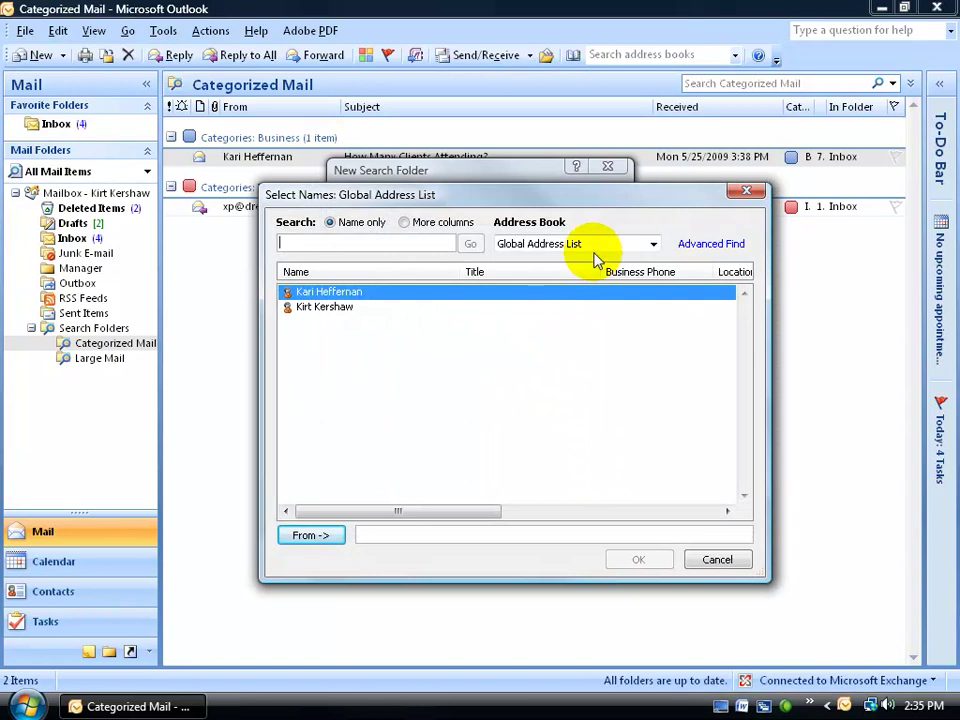
Enter the sender's e-mail address from the Global Address List and finish the sender folder.
left_click(653, 244)
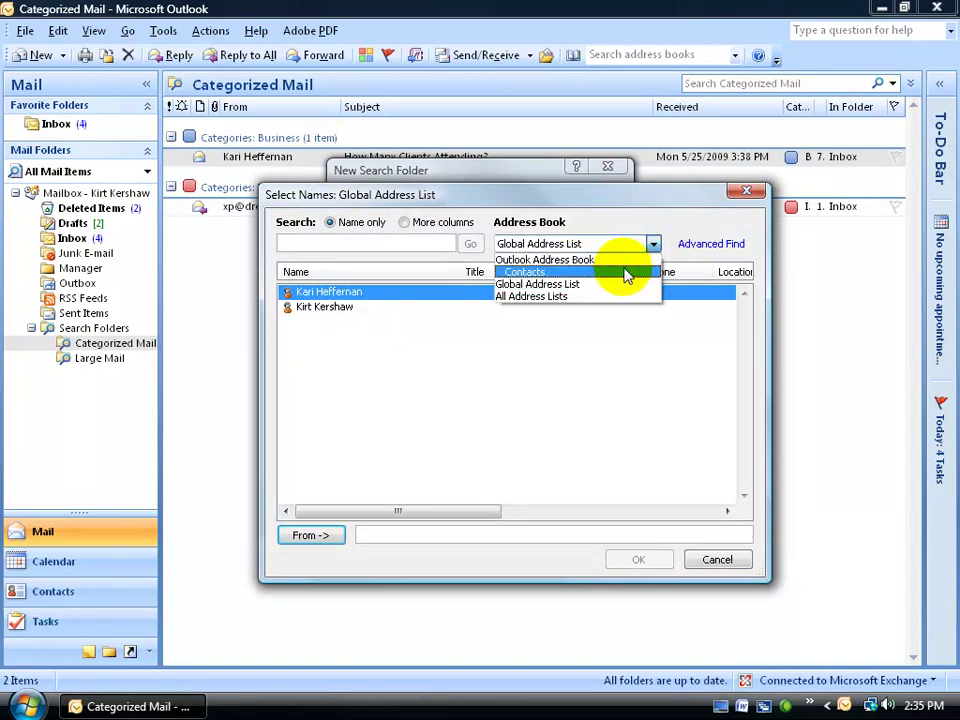
left_click(634, 223)
left_click(405, 532)
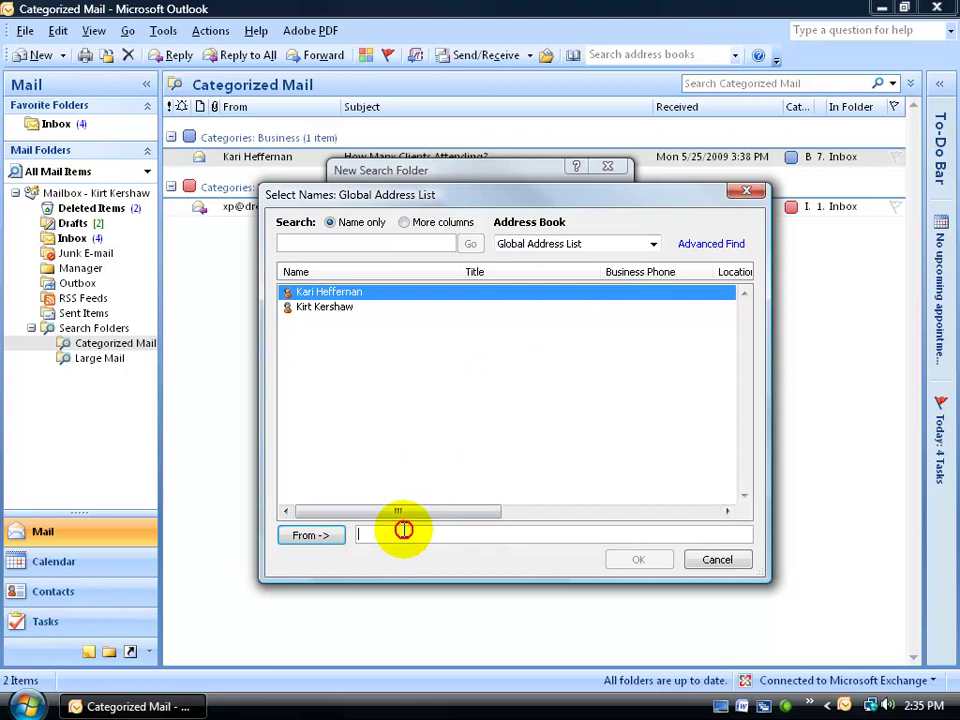
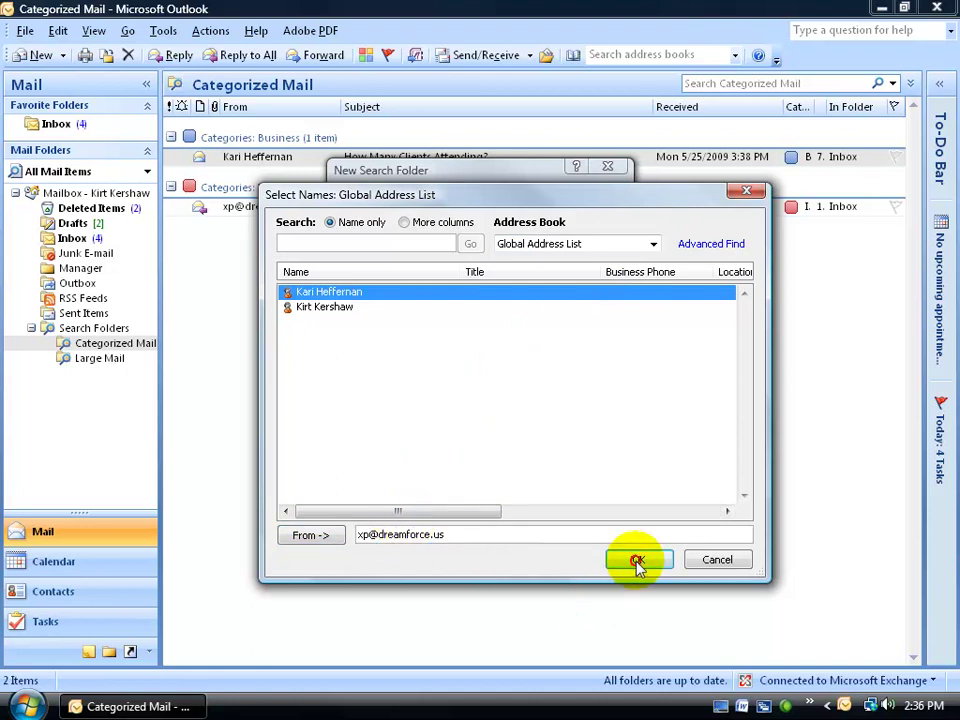
left_click(637, 561)
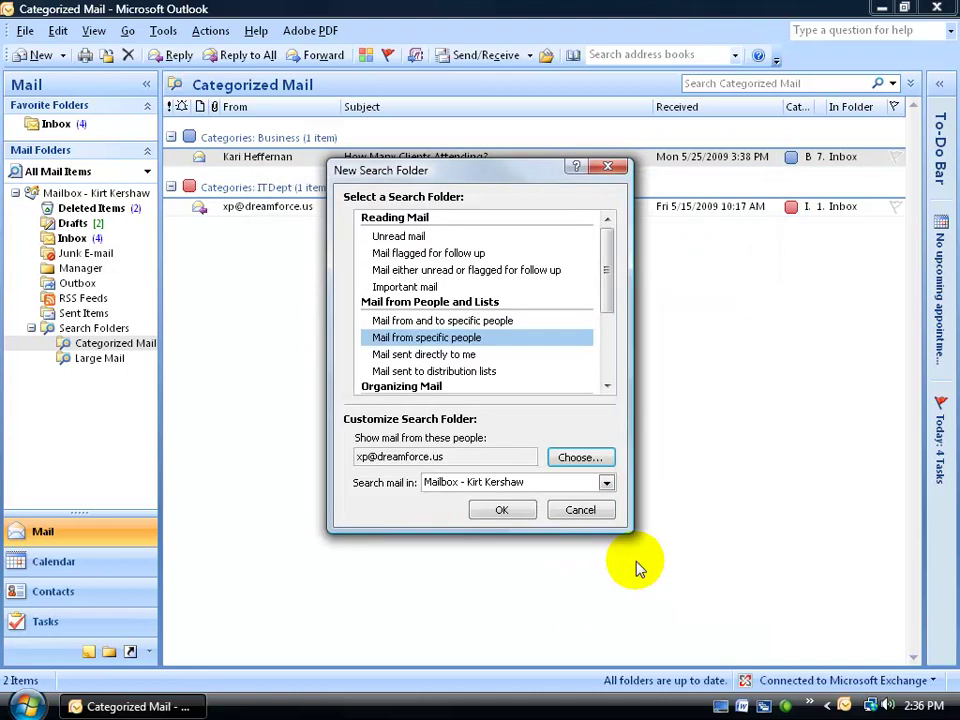
left_click(509, 513)
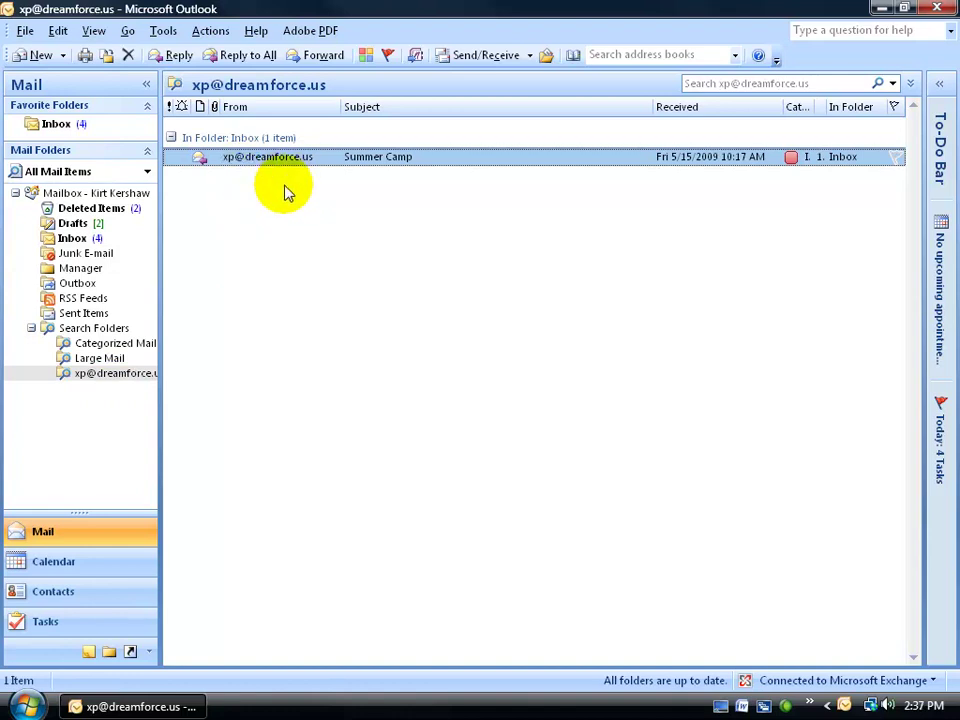
left_click(94, 31)
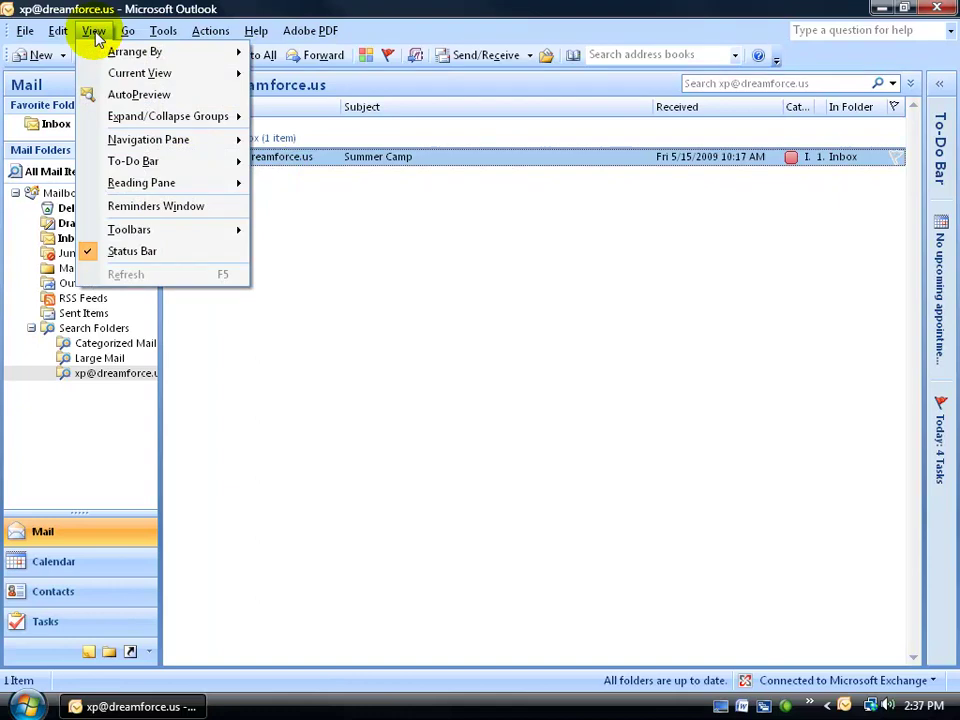
mouse_move(105, 51)
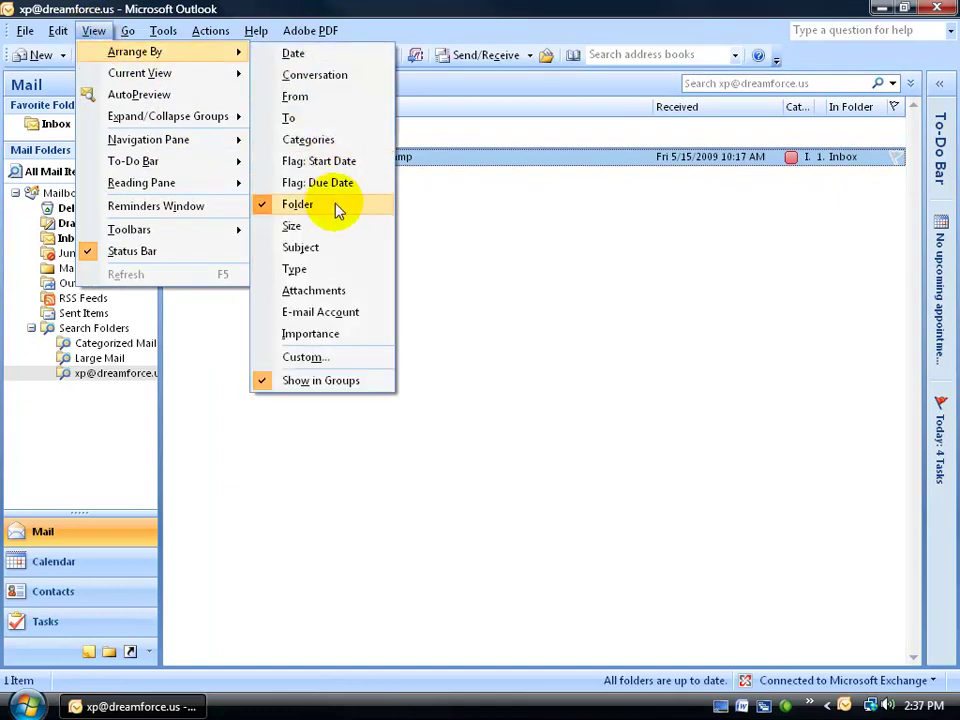
left_click(521, 236)
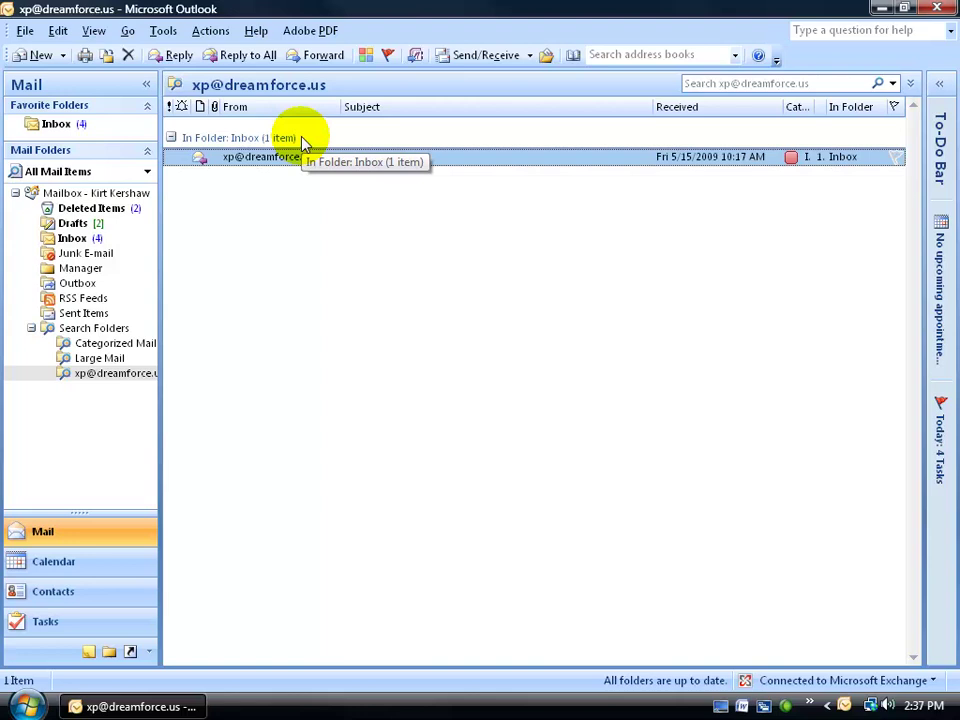
left_click(94, 30)
mouse_move(100, 51)
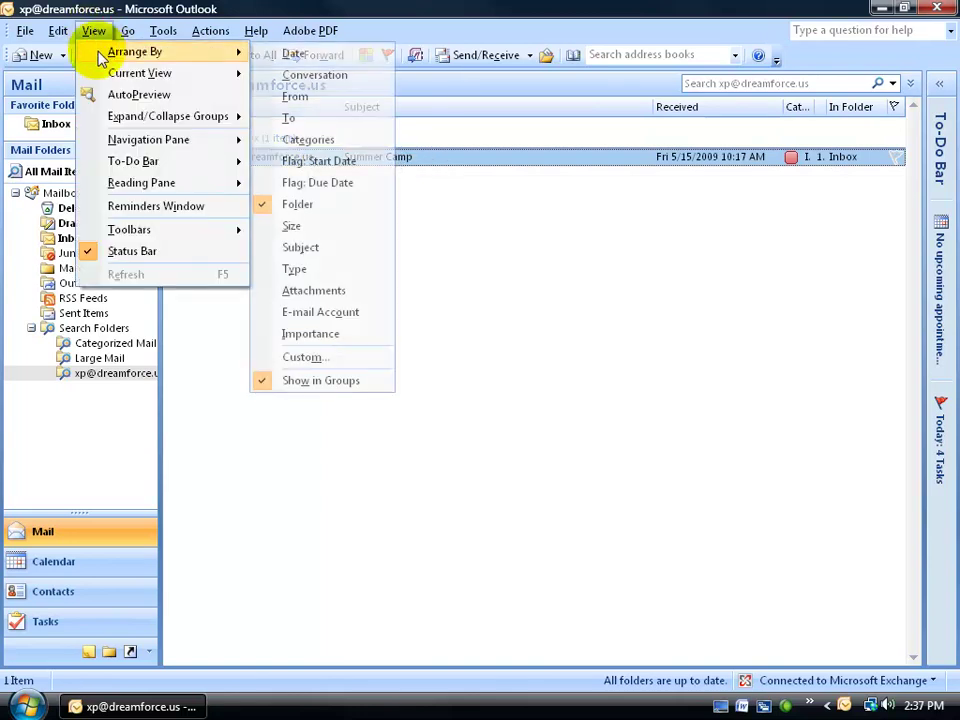
left_click(322, 206)
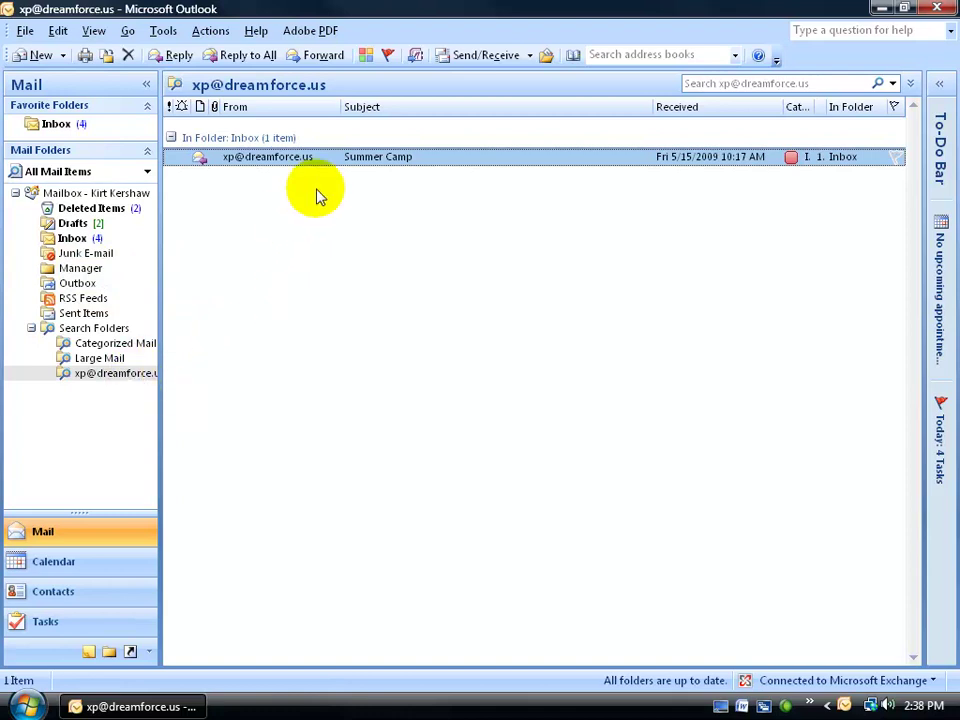
Delete the sender search folder, confirming with Yes, and return to the Inbox.
right_click(110, 376)
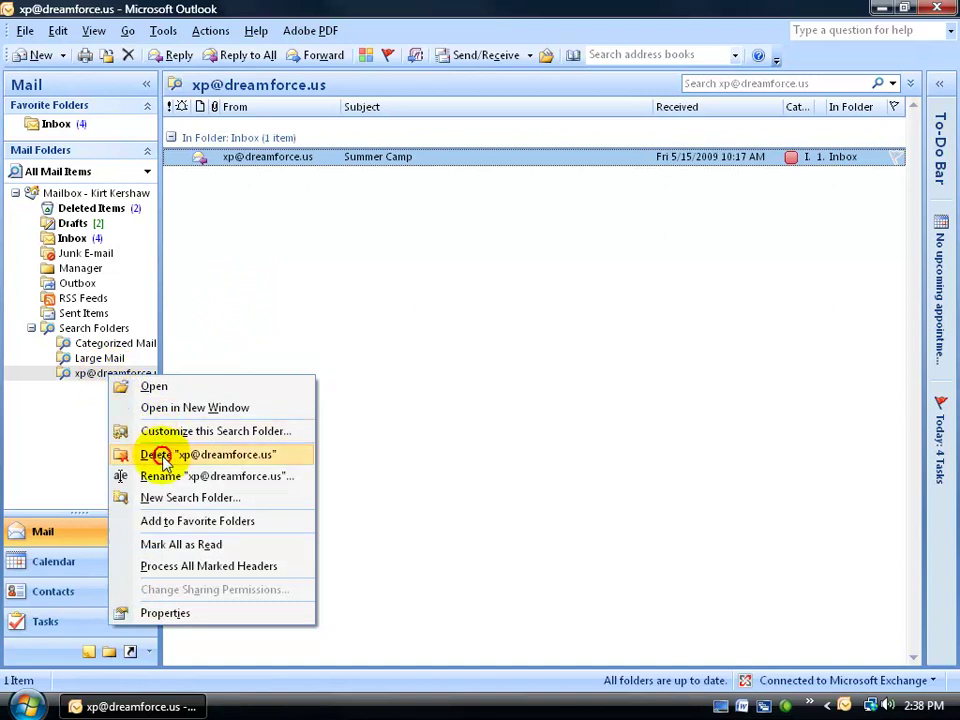
left_click(161, 456)
left_click(443, 399)
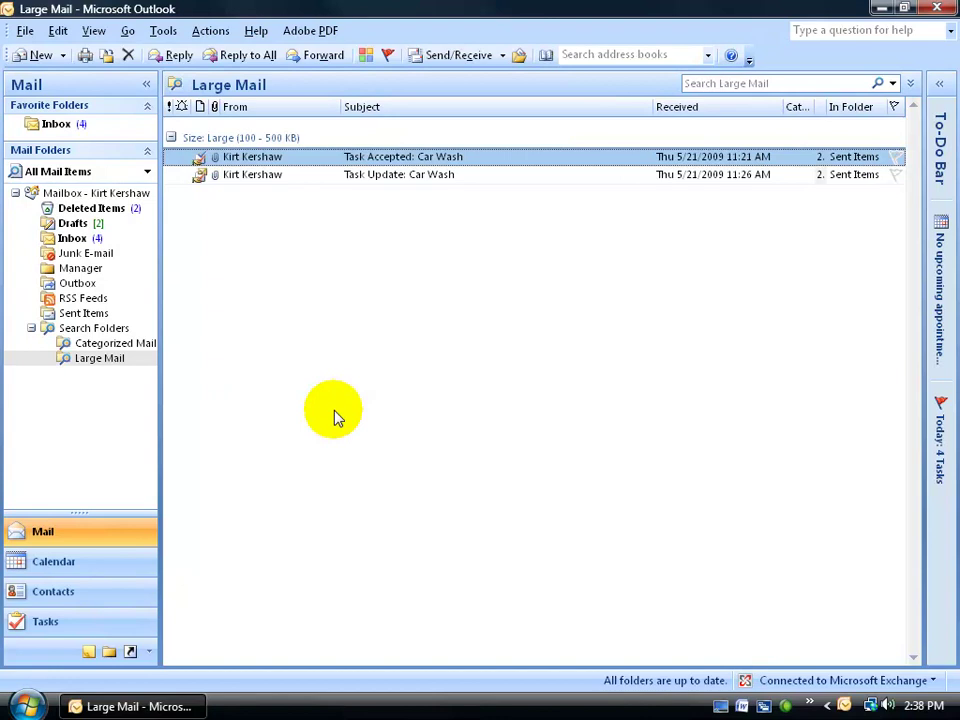
left_click(68, 125)
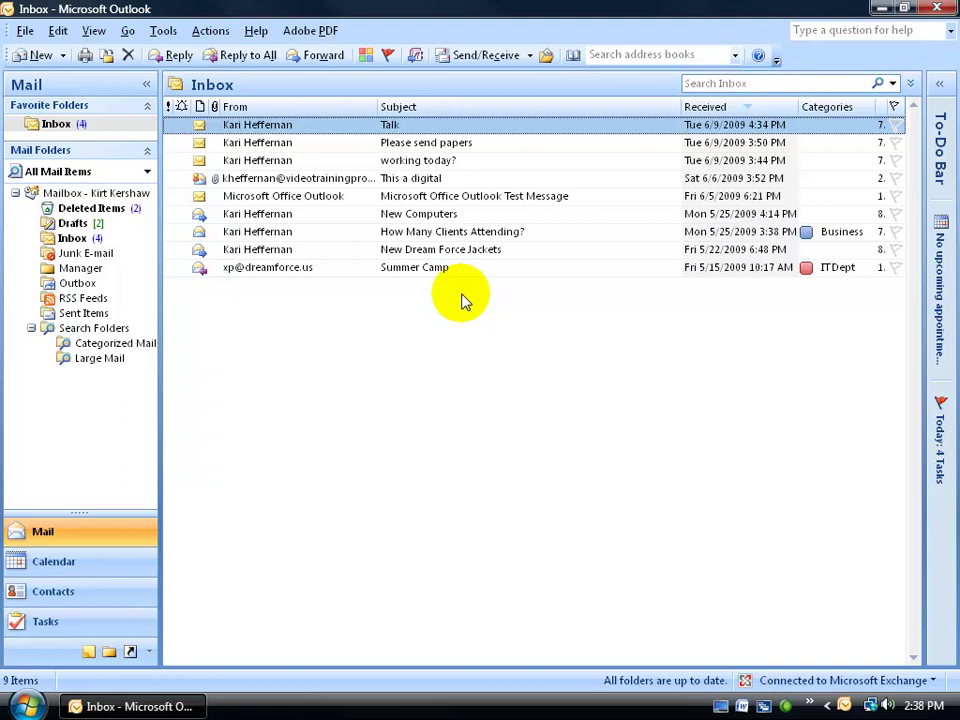
Start a new search folder from the Search Folders menu using Create a custom Search Folder.
left_click(25, 30)
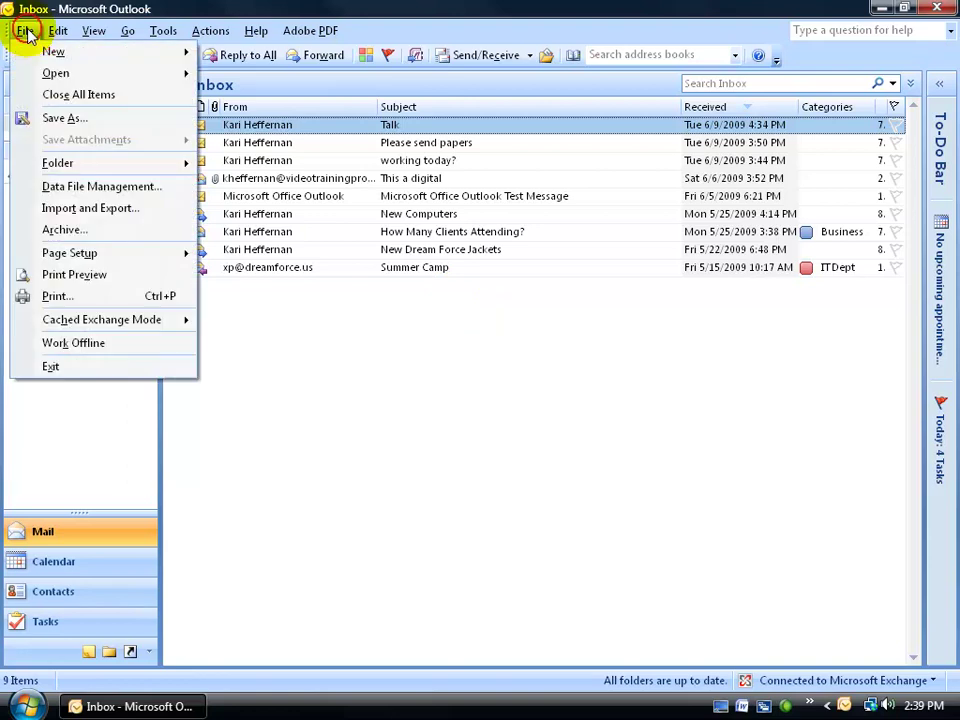
mouse_move(36, 55)
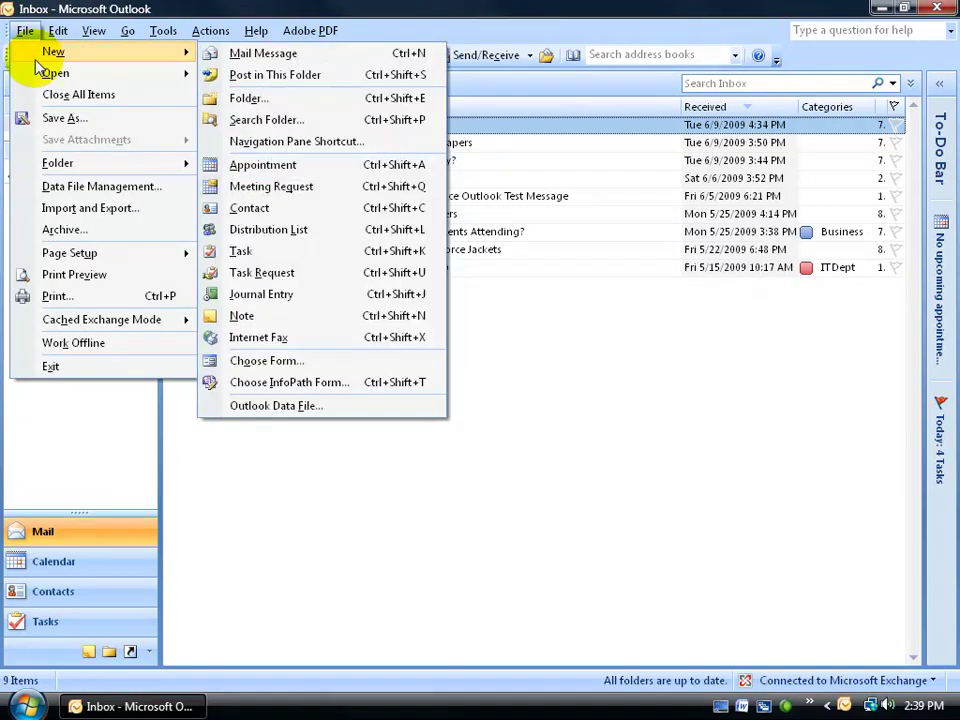
left_click(500, 410)
right_click(88, 336)
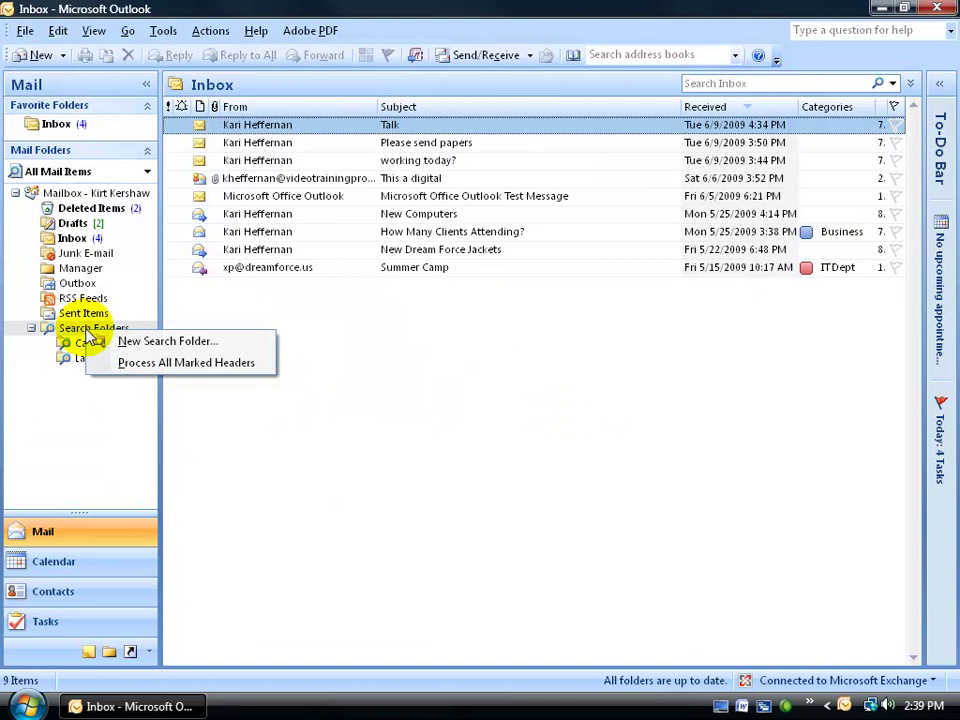
left_click(118, 341)
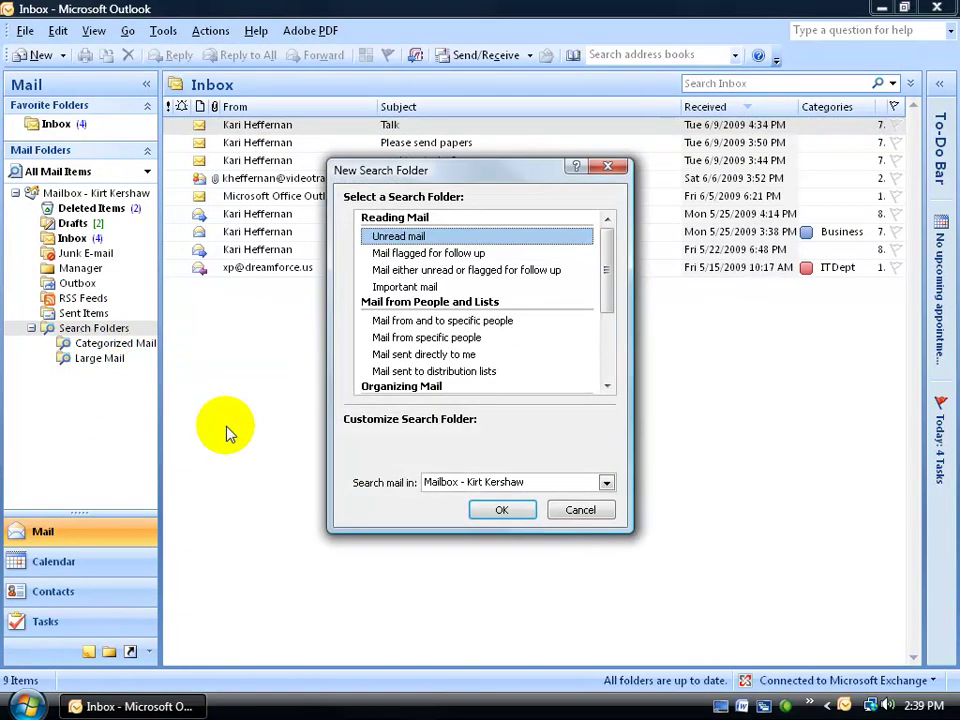
left_click_drag(606, 300, 615, 370)
left_click(476, 373)
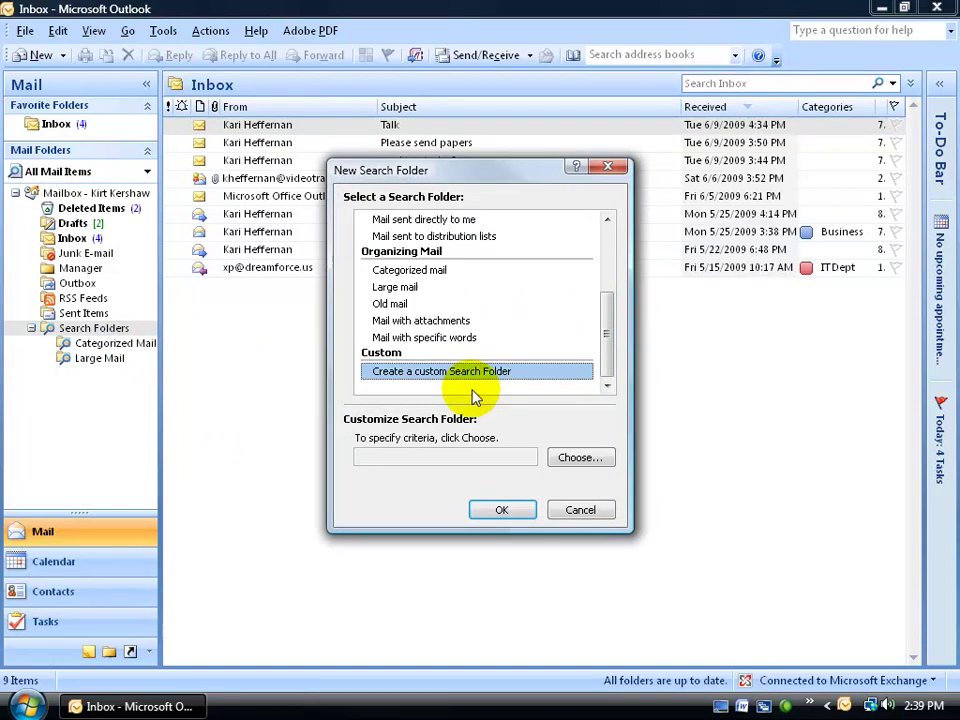
Name the custom folder 'Office Supplies' and set its criterion to the word 'computer'.
left_click(580, 457)
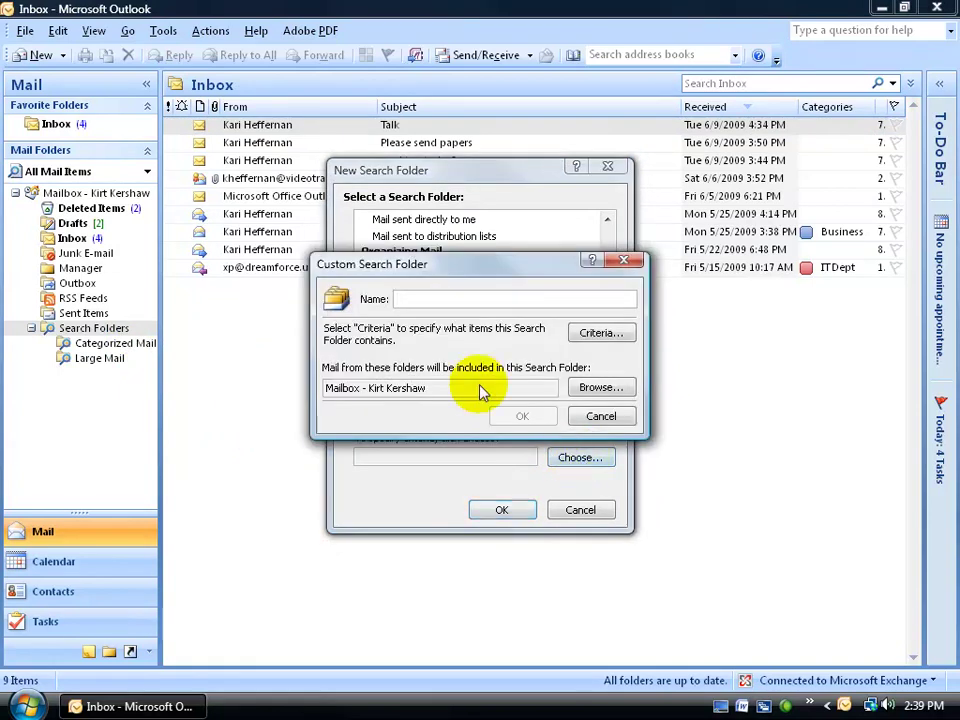
type("Office Supplies")
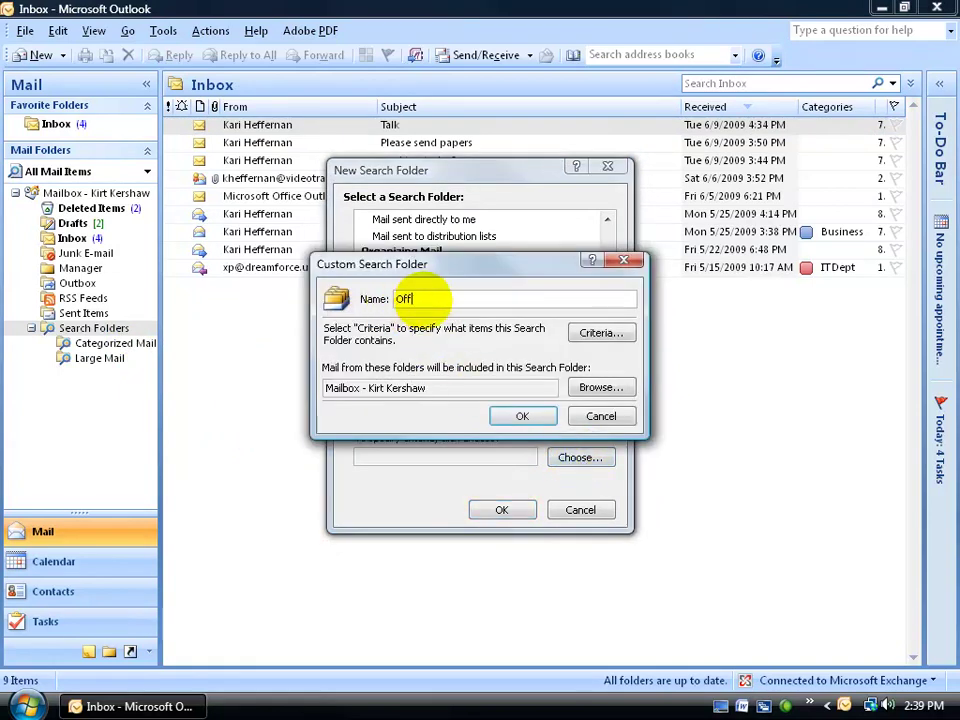
left_click(617, 340)
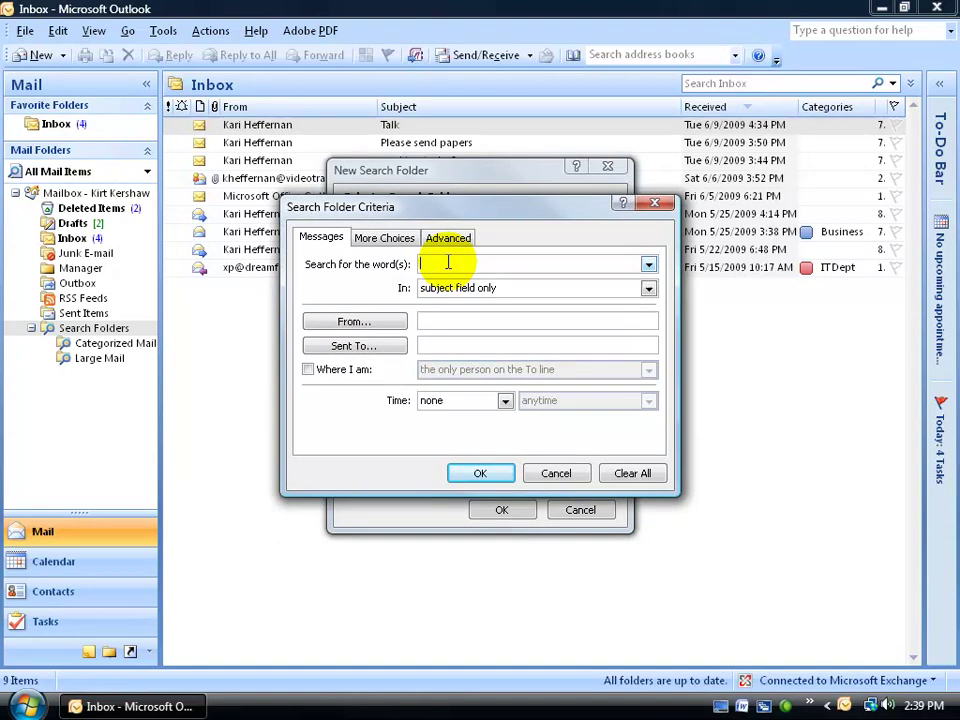
type("compluter")
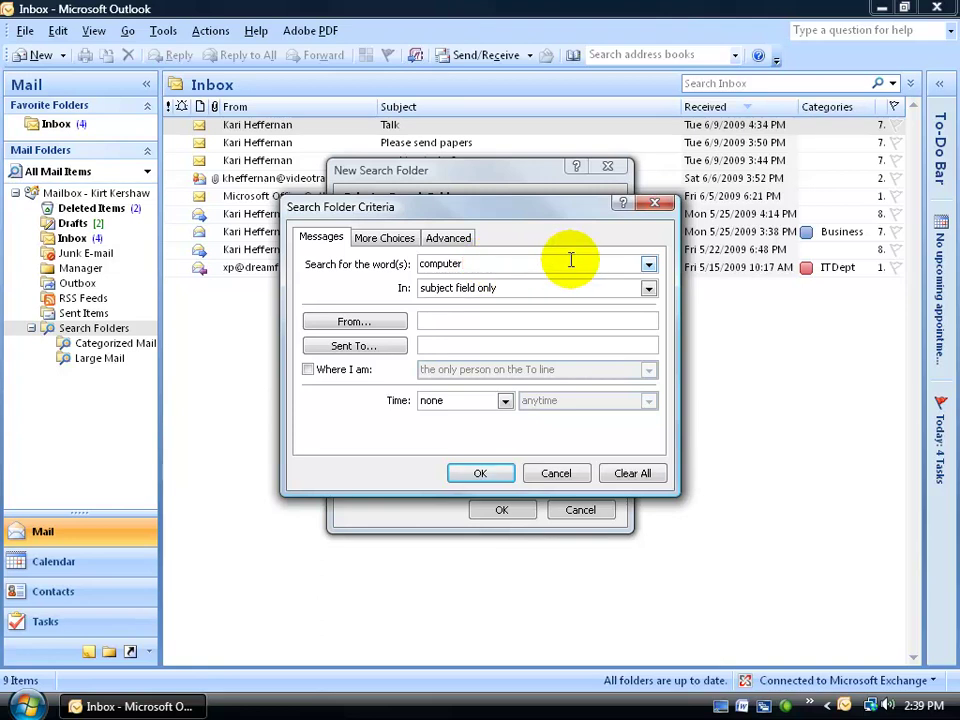
left_click(487, 472)
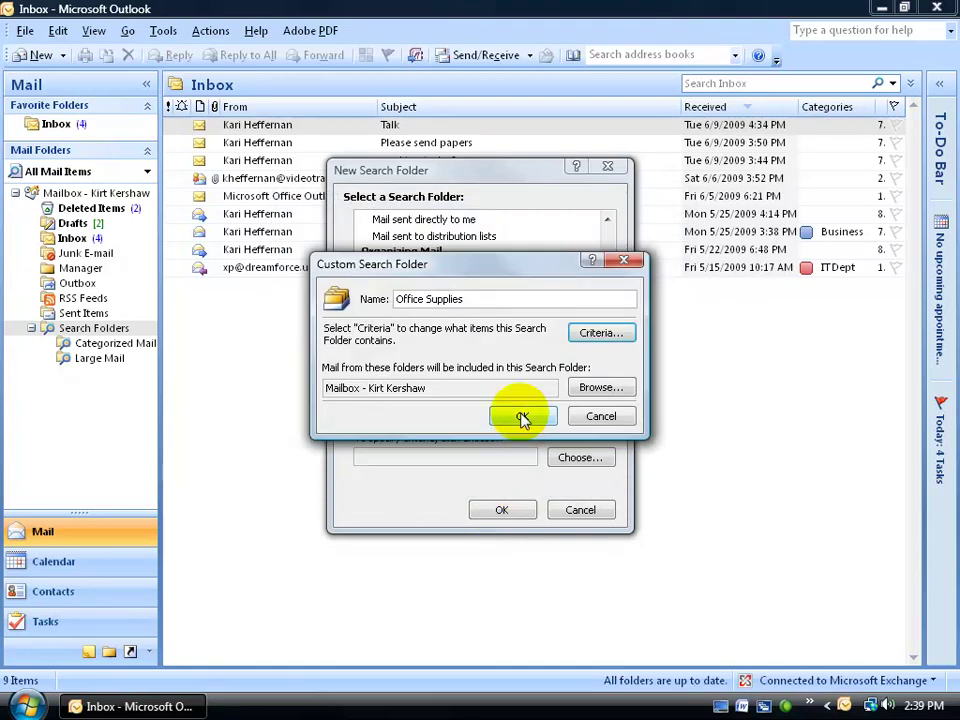
left_click(521, 416)
left_click(500, 508)
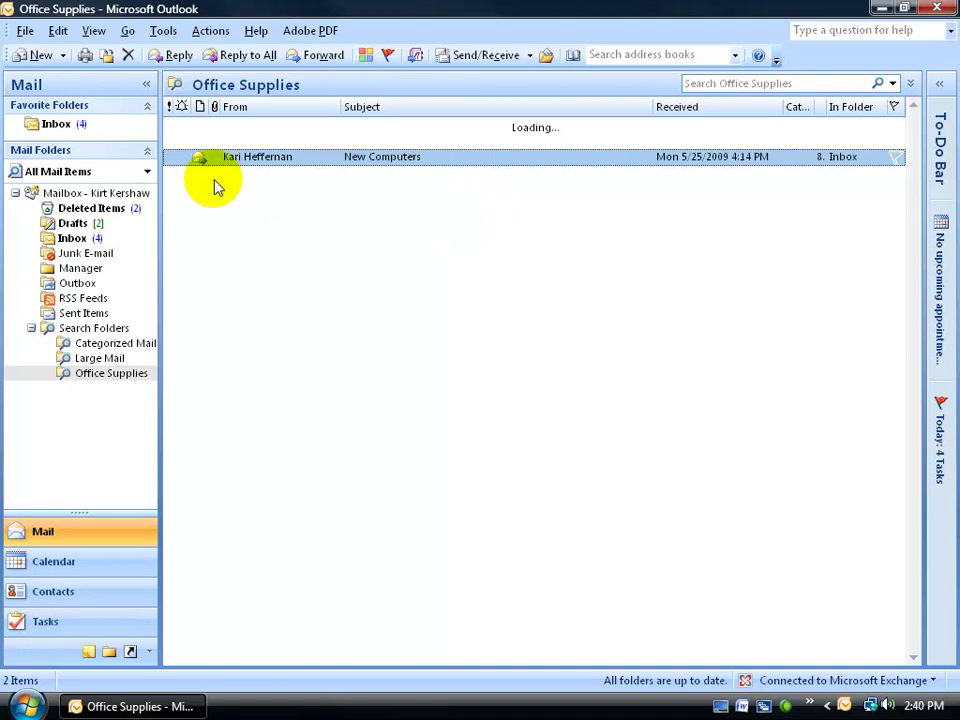
left_click(62, 123)
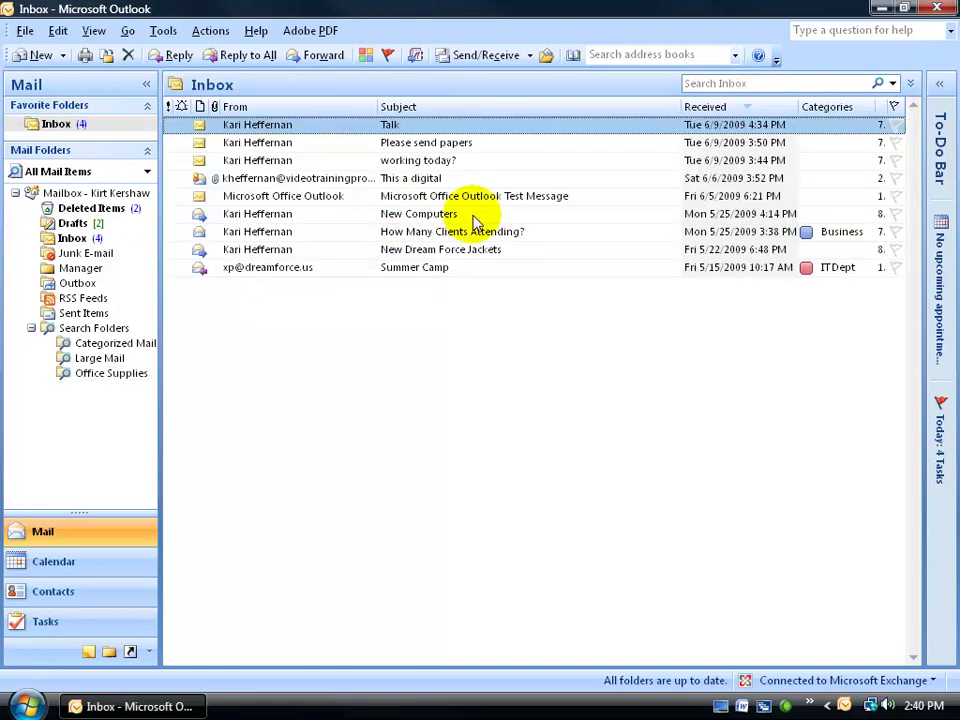
left_click(135, 372)
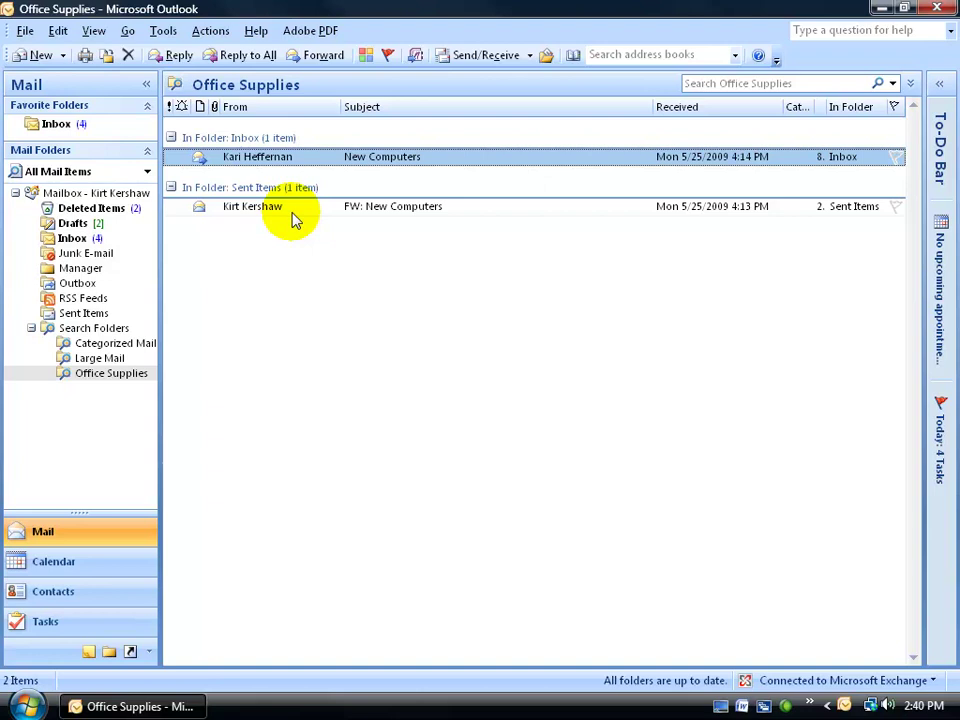
double_click(380, 219)
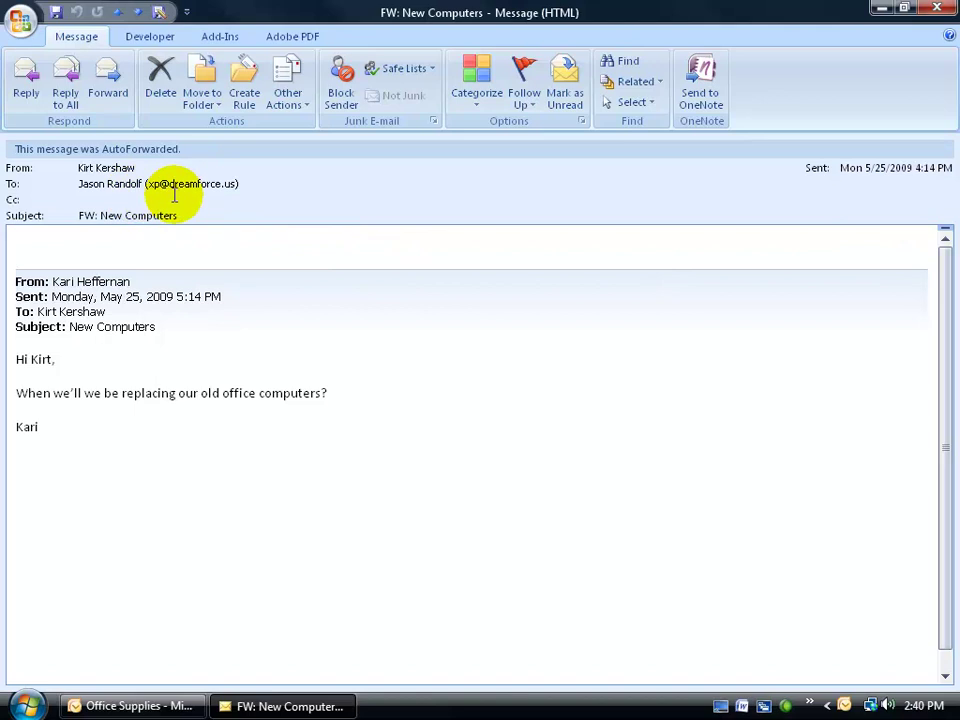
left_click(936, 8)
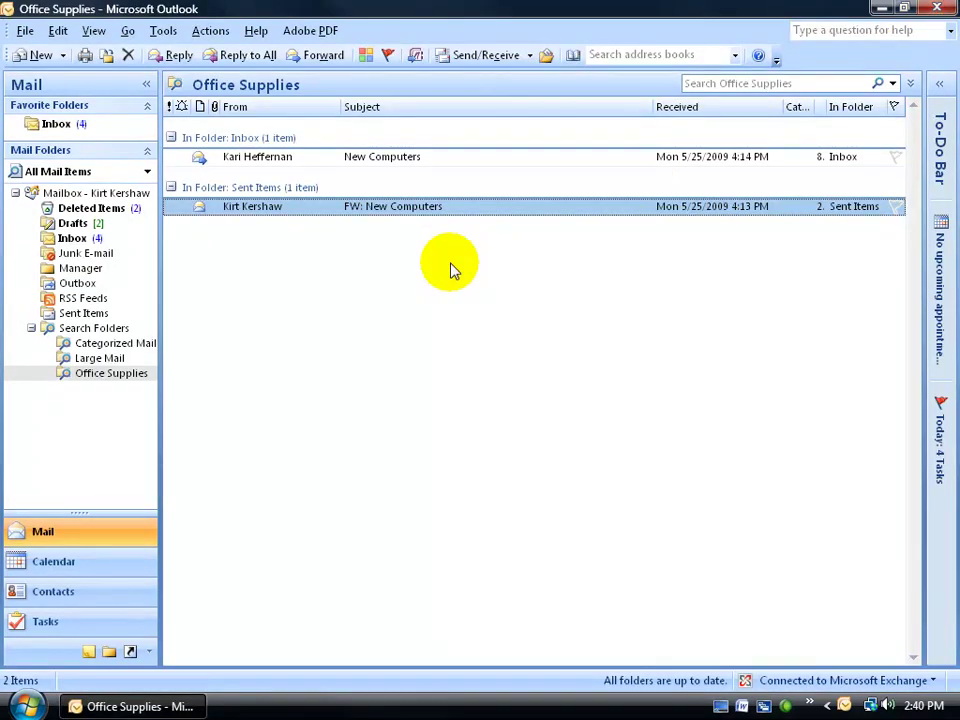
right_click(95, 376)
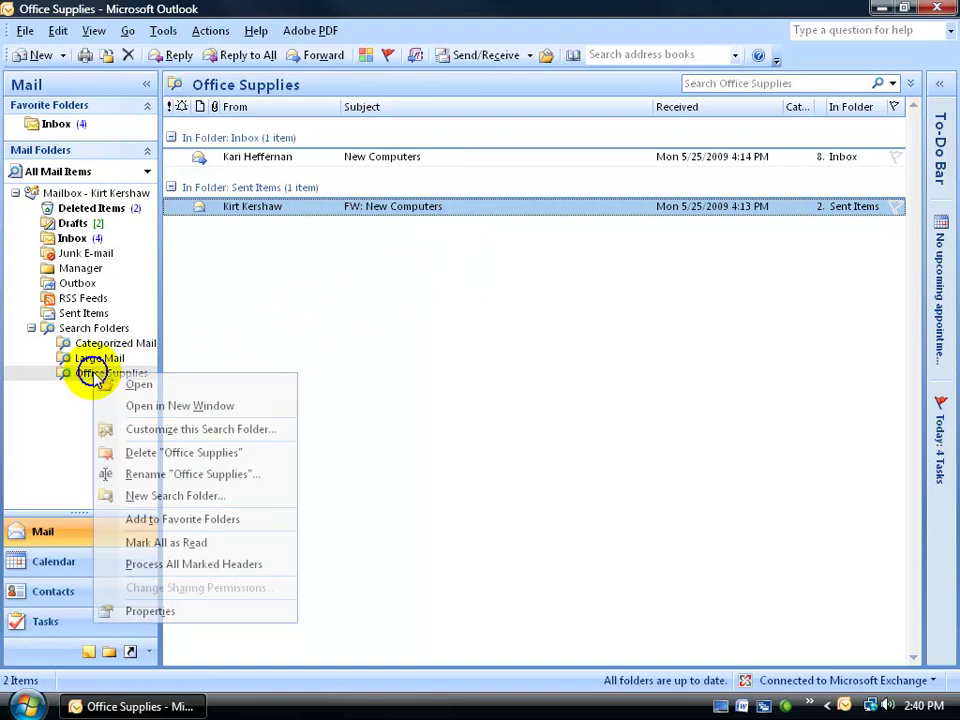
left_click(110, 431)
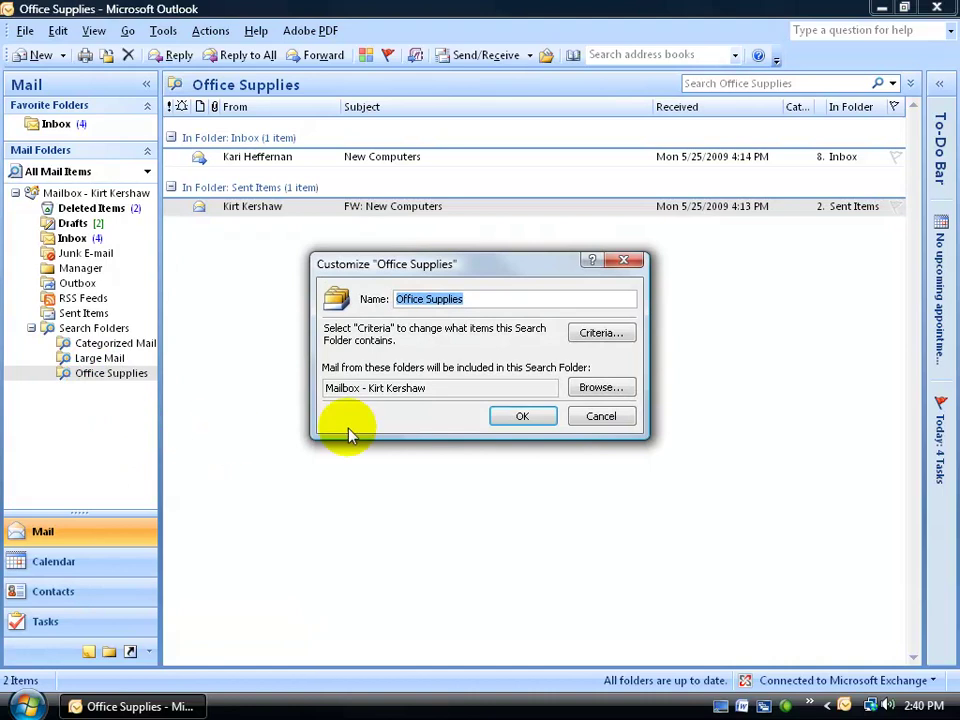
left_click(600, 333)
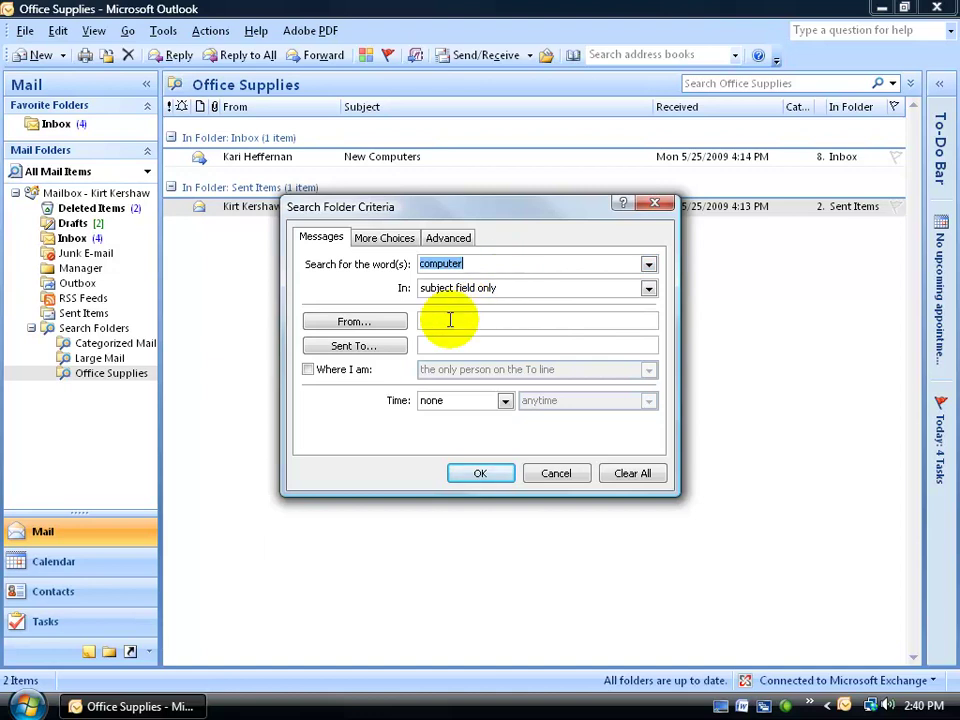
left_click(392, 238)
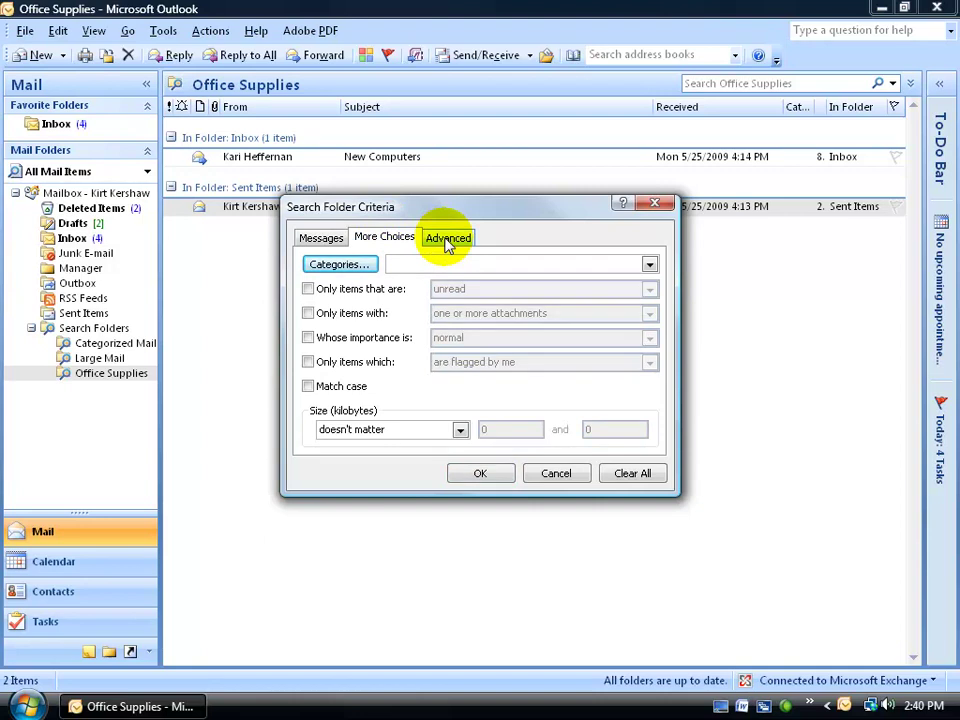
left_click(555, 472)
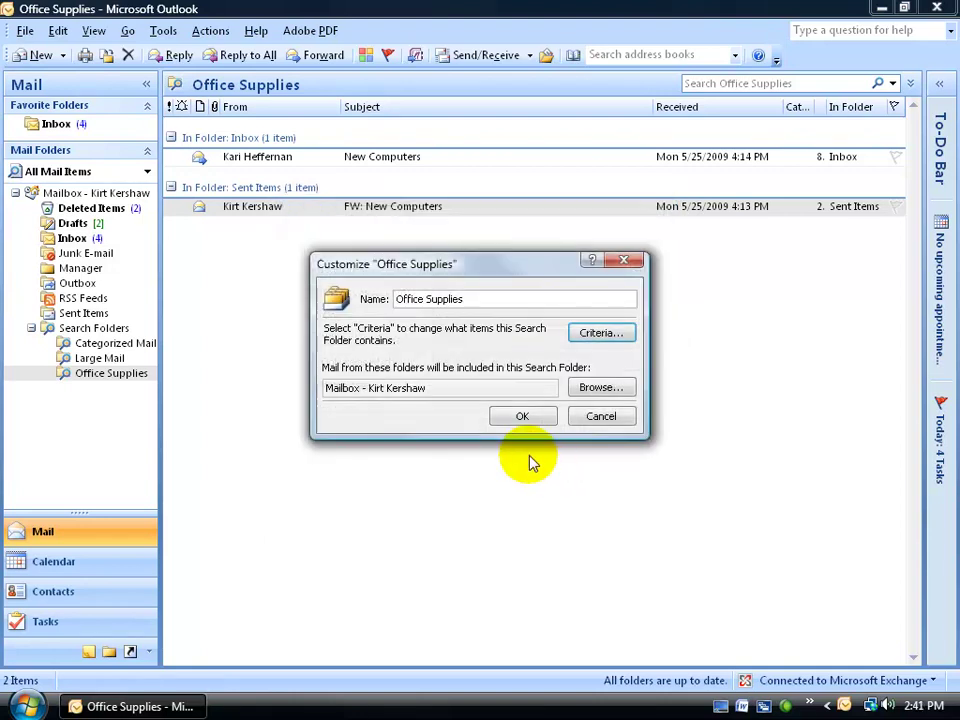
left_click(536, 420)
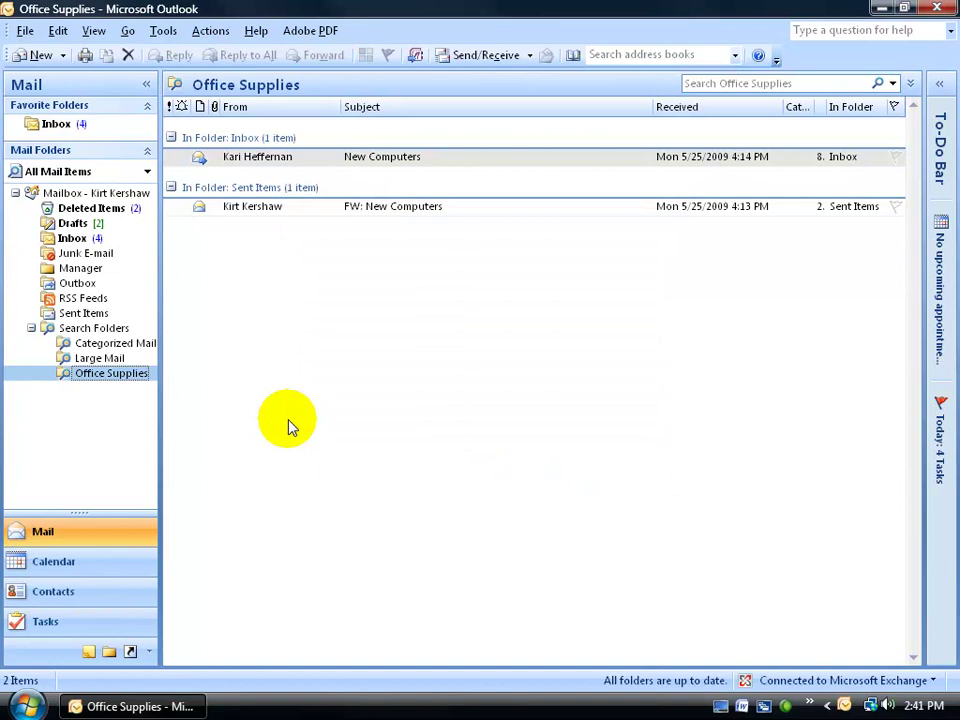